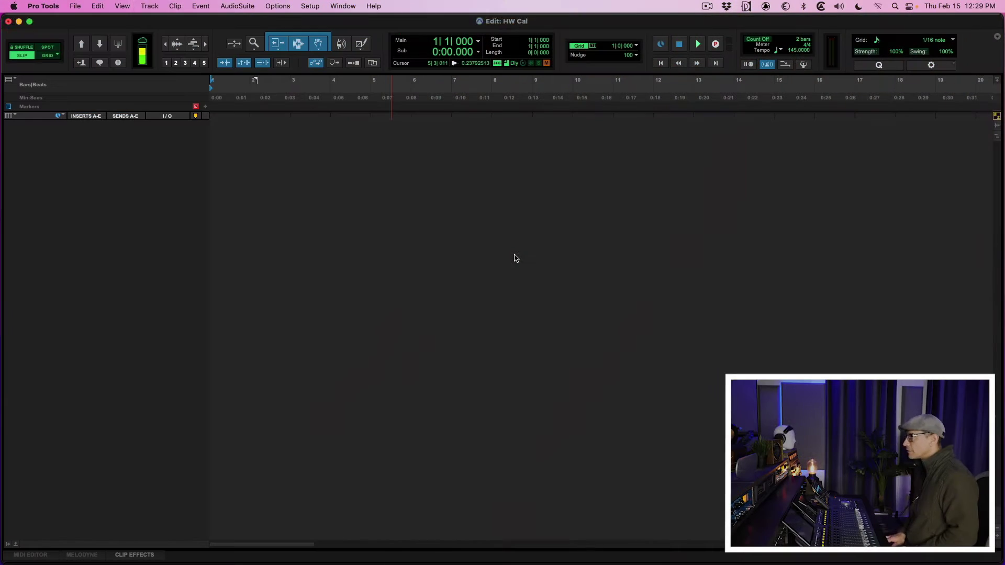
Create a new stereo audio track and insert the Signal Generator plug-in in its first insert slot
{"action": "key", "text": "super+shift+n"}
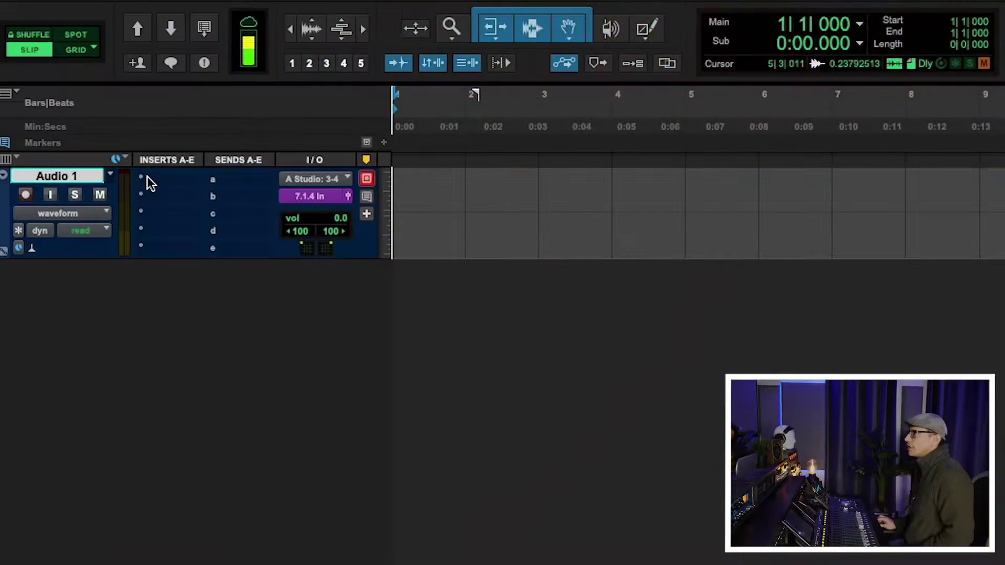
{"action": "left_click", "coordinate": [147, 177]}
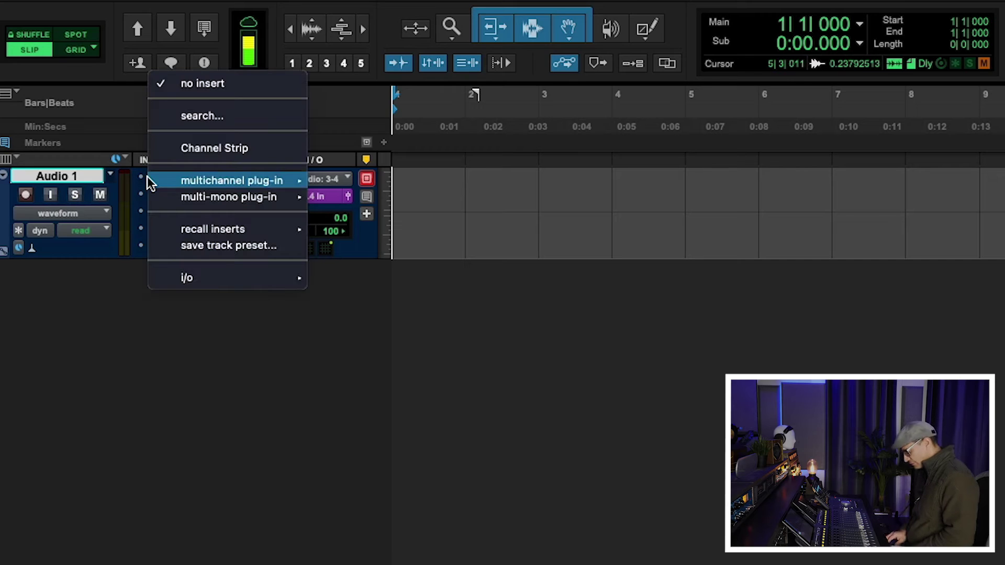
{"action": "type", "text": "sign"}
{"action": "key", "text": "Return"}
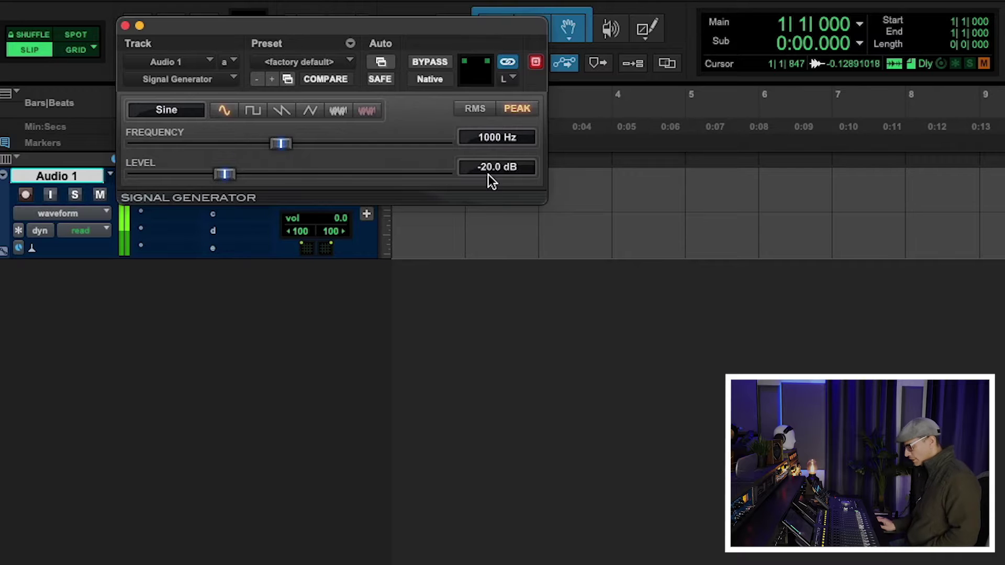
{"action": "key", "text": "super+w"}
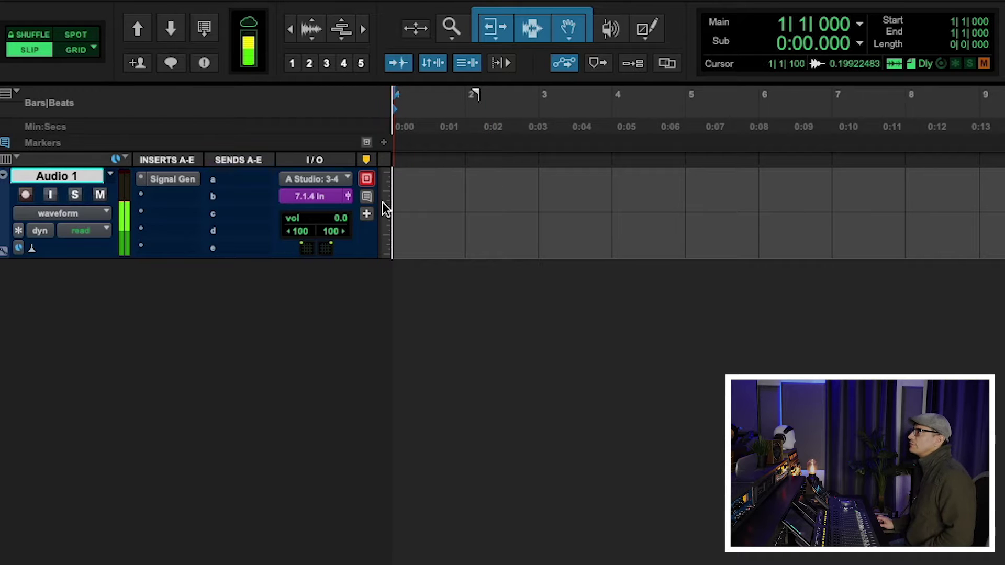
Route the Audio 1 track's output to the Dolby Atmos bed, Bed 1-10
{"action": "left_click", "coordinate": [316, 196]}
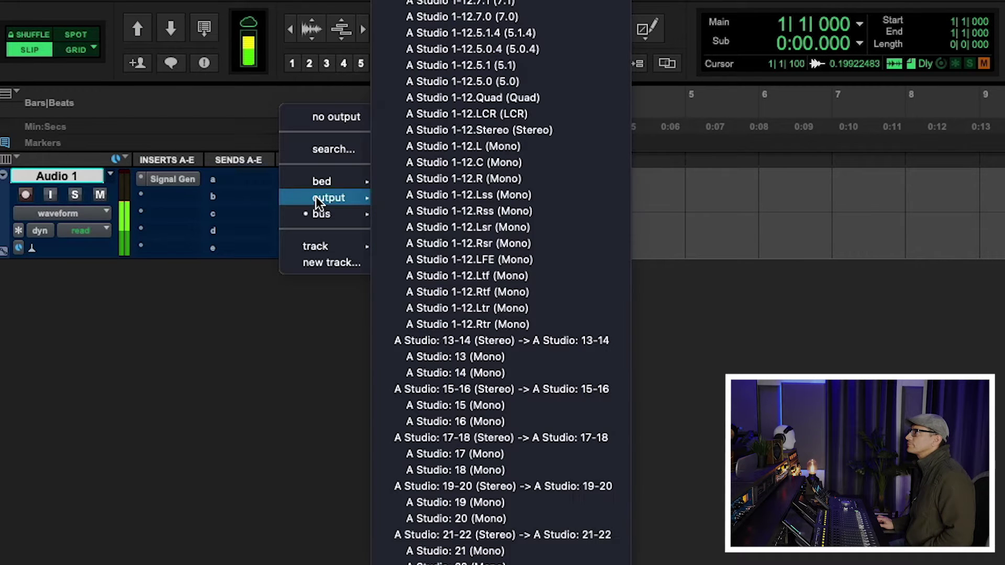
{"action": "mouse_move", "coordinate": [319, 184]}
{"action": "left_click", "coordinate": [426, 184]}
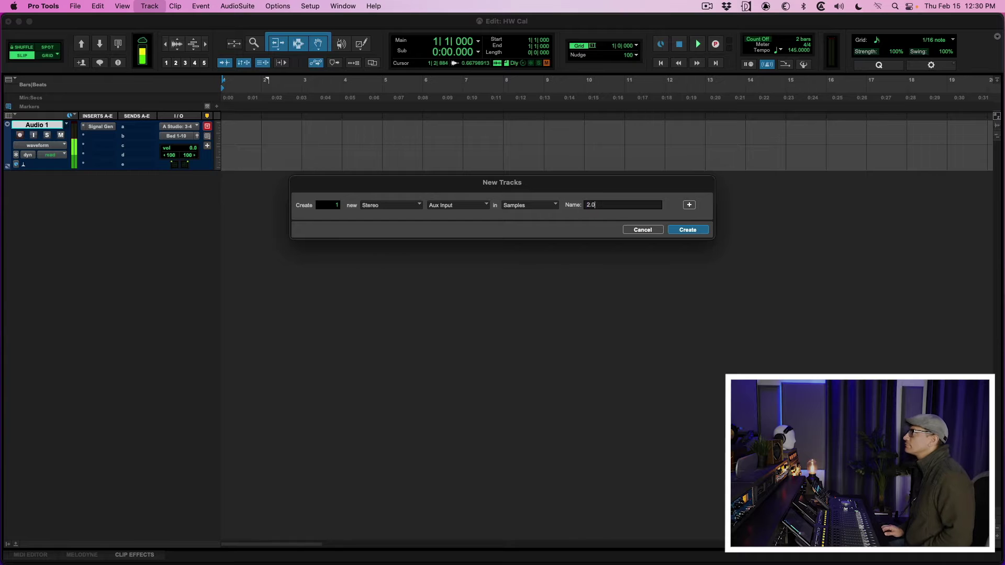
Create a stereo Aux Input track named 2.0 and route its output to DVS 5-6
{"action": "key", "text": "Return"}
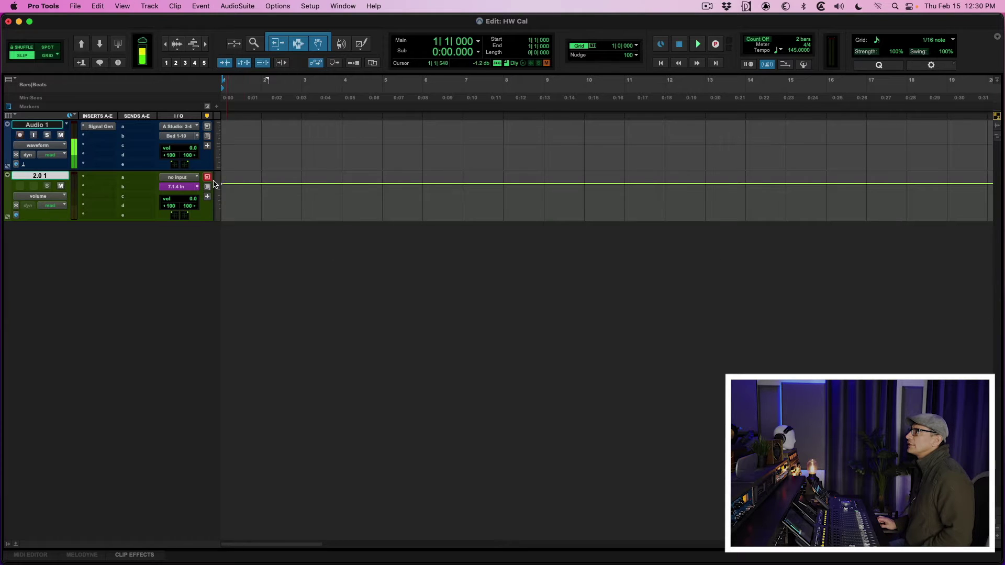
{"action": "left_click", "coordinate": [181, 190]}
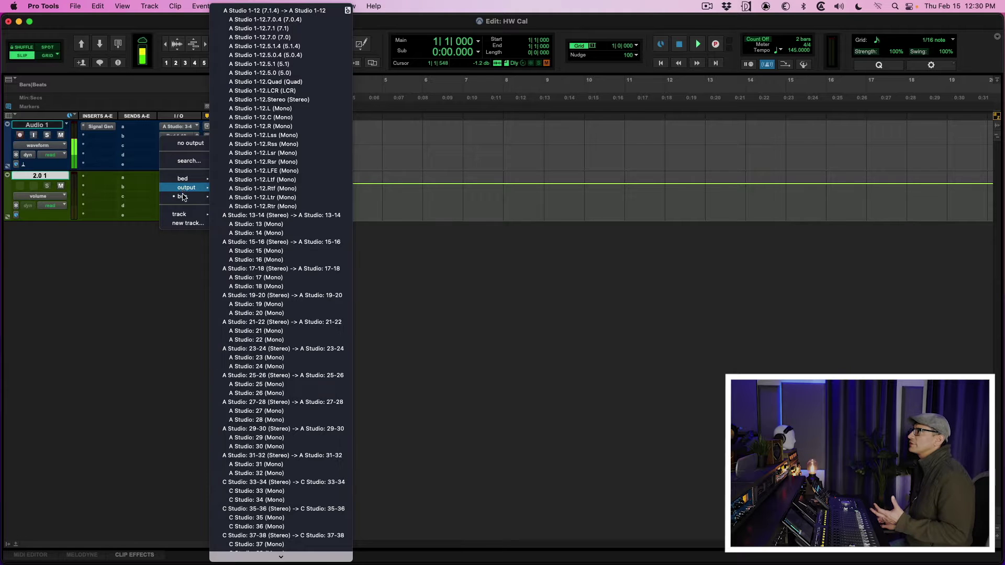
{"action": "scroll", "coordinate": [267, 225], "scroll_direction": "down", "scroll_amount": 10}
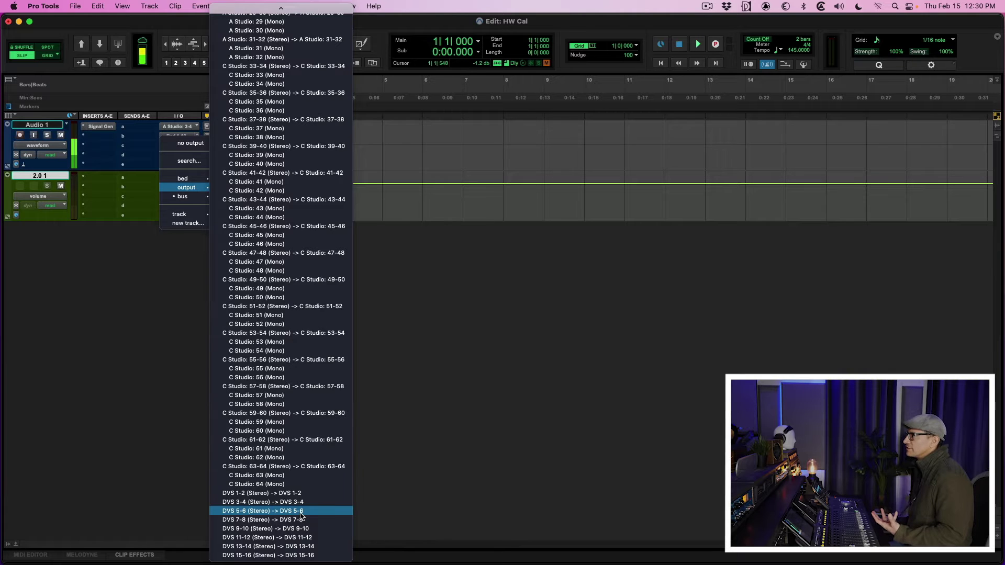
{"action": "left_click", "coordinate": [301, 511]}
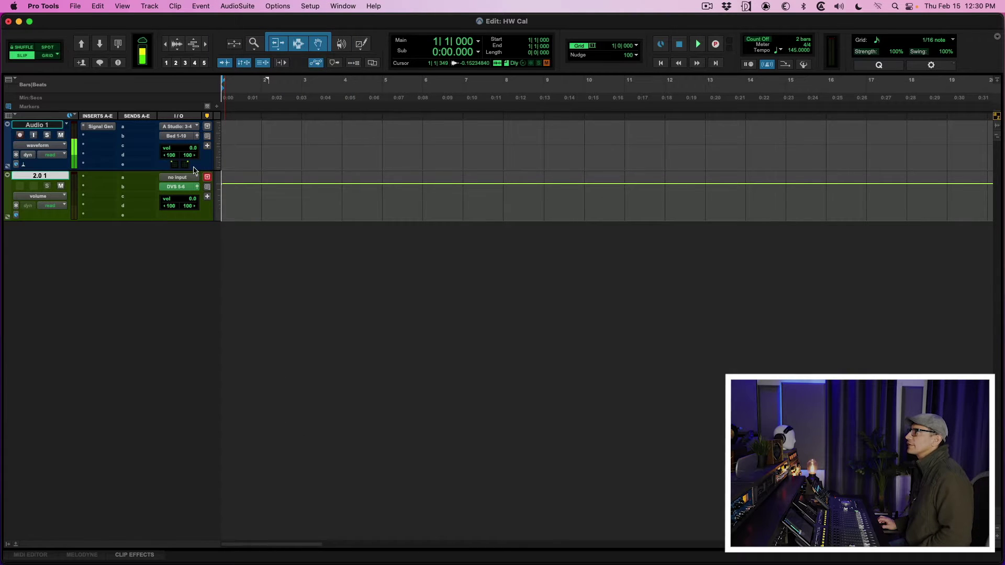
Set the 2.0 aux track's input to the Loudness (2.0) re-render
{"action": "left_click", "coordinate": [187, 178]}
{"action": "mouse_move", "coordinate": [204, 205]}
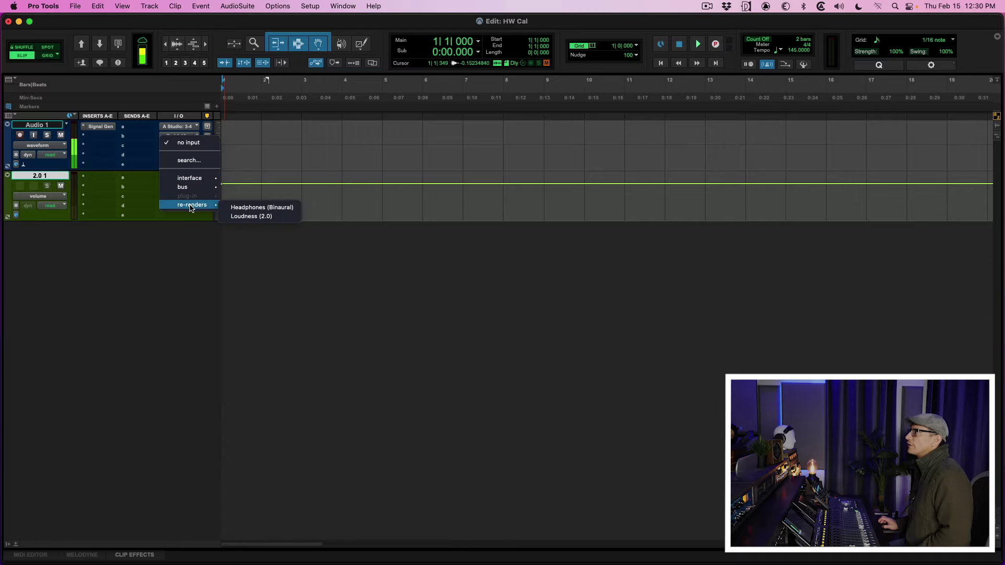
{"action": "left_click", "coordinate": [244, 216]}
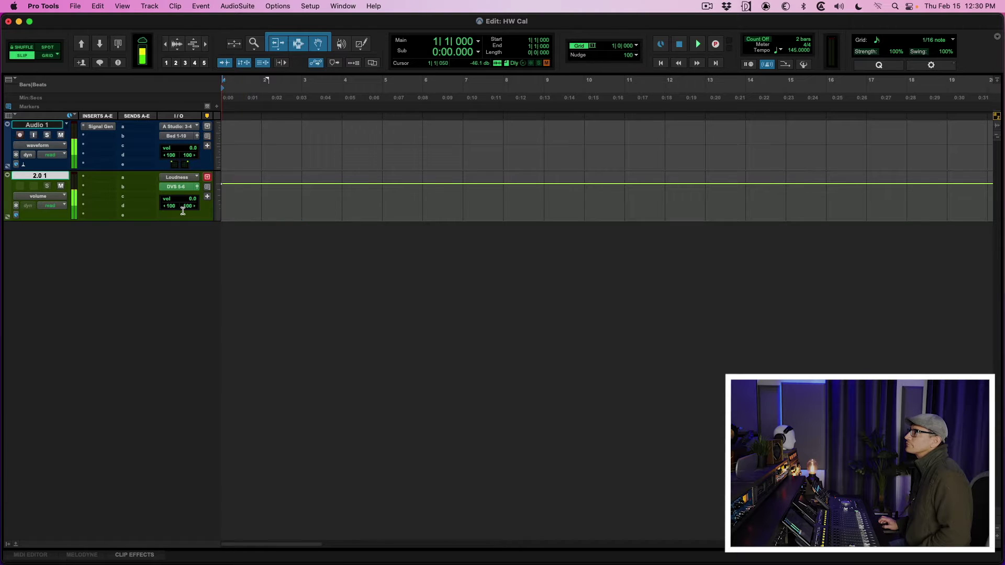
Insert the VU Meter plug-in on the 2.0 aux track and set its headroom to 20
{"action": "left_click", "coordinate": [96, 178]}
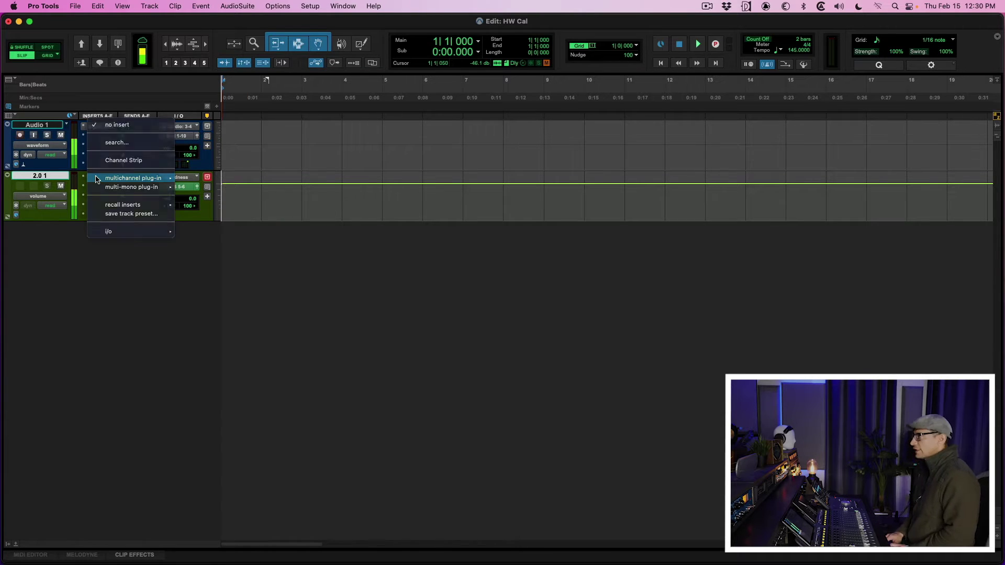
{"action": "type", "text": "vu"}
{"action": "key", "text": "Return"}
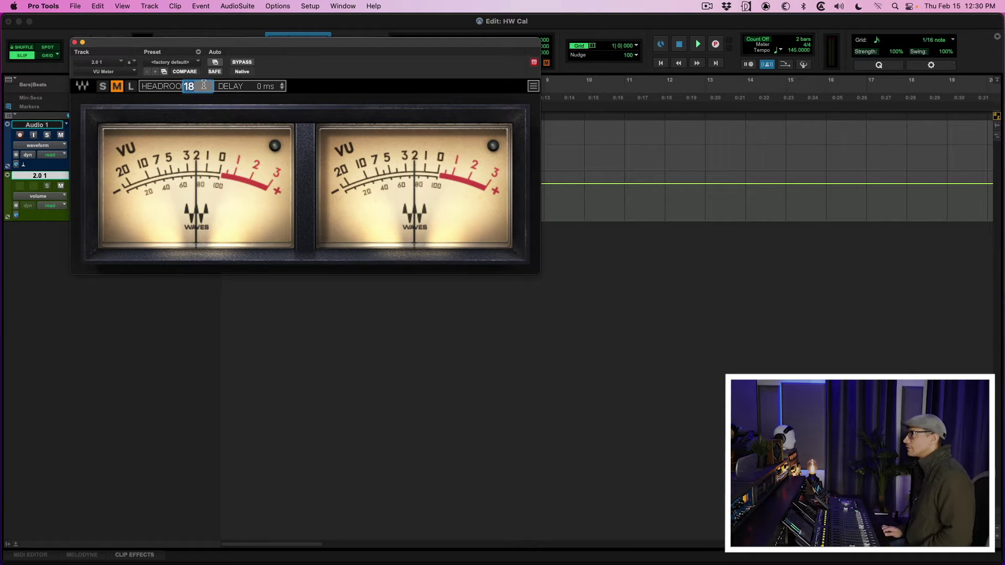
{"action": "type", "text": "20"}
{"action": "key", "text": "Return"}
{"action": "left_click_drag", "start_coordinate": [298, 46], "coordinate": [509, 205]}
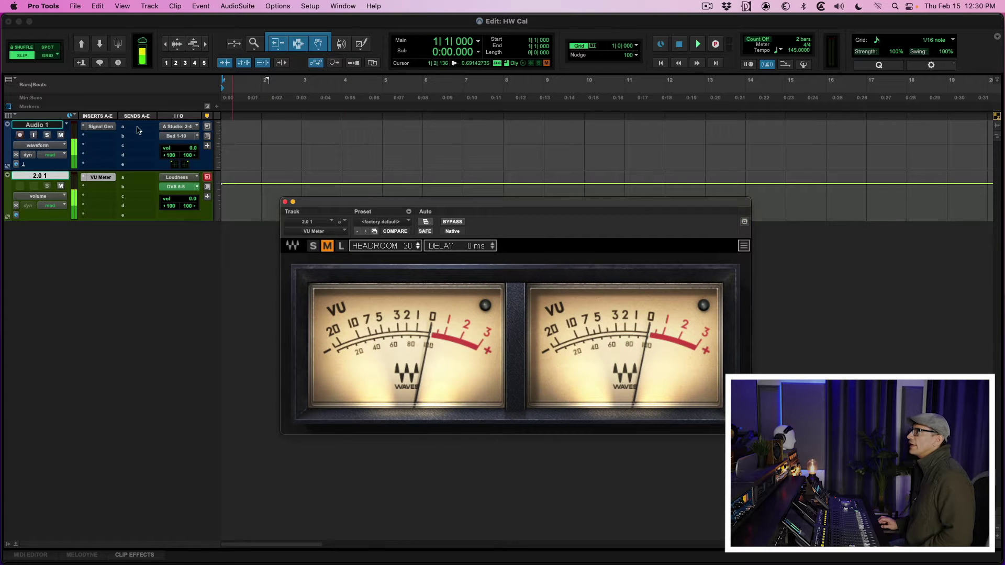
Compare the Signal Generator's level with the VU Meter and the Dolby Atmos Renderer meters, and close the plug-in windows
{"action": "left_click", "coordinate": [101, 126]}
{"action": "left_click_drag", "start_coordinate": [211, 21], "coordinate": [448, 84]}
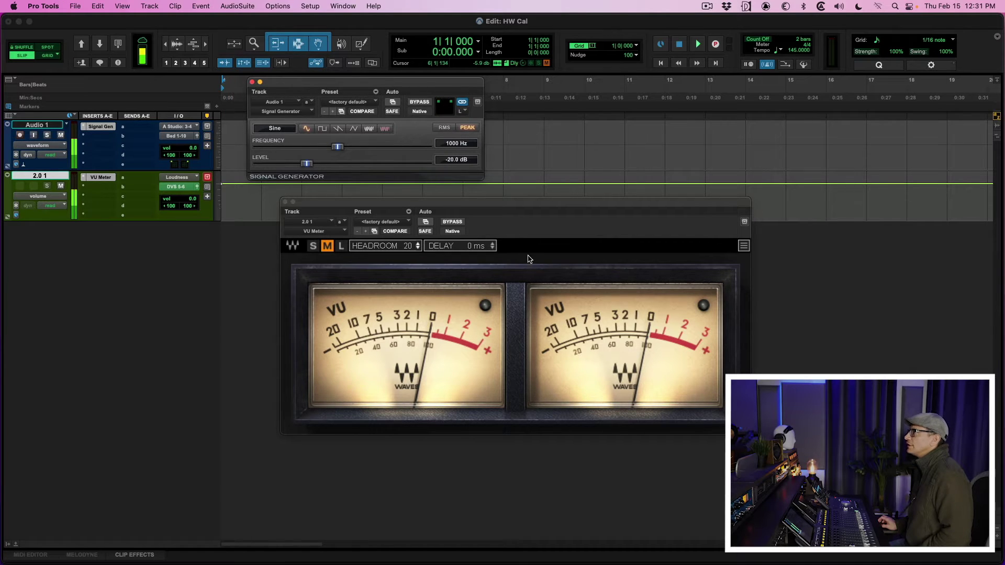
{"action": "key", "text": "super+alt+a"}
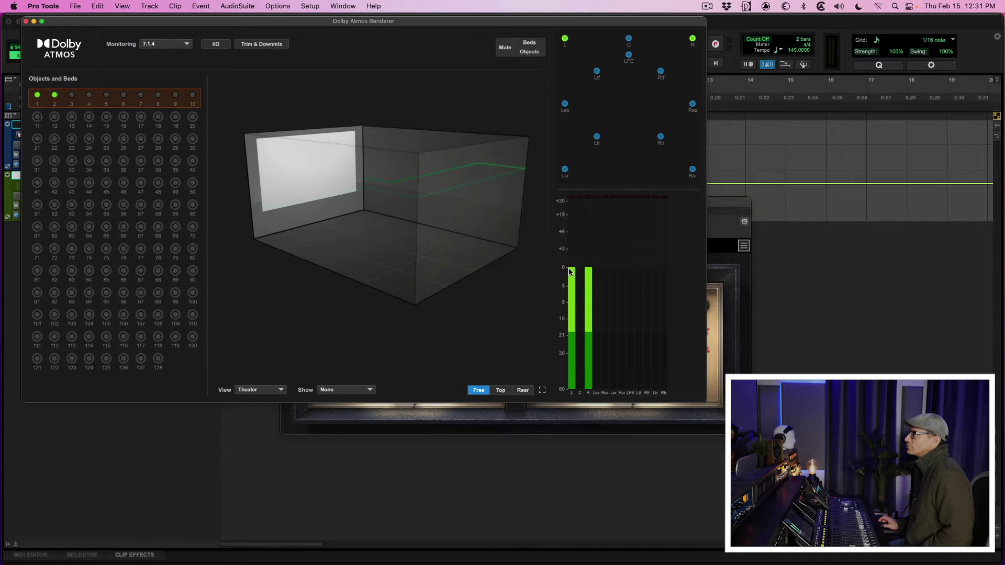
{"action": "key", "text": "super+alt+a"}
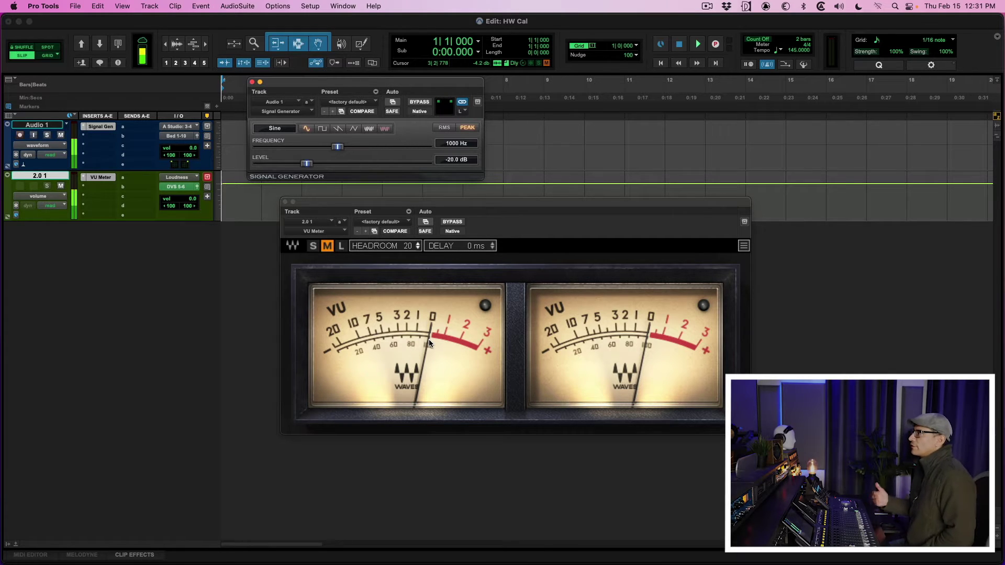
{"action": "key", "text": "ctrl+alt+super+w"}
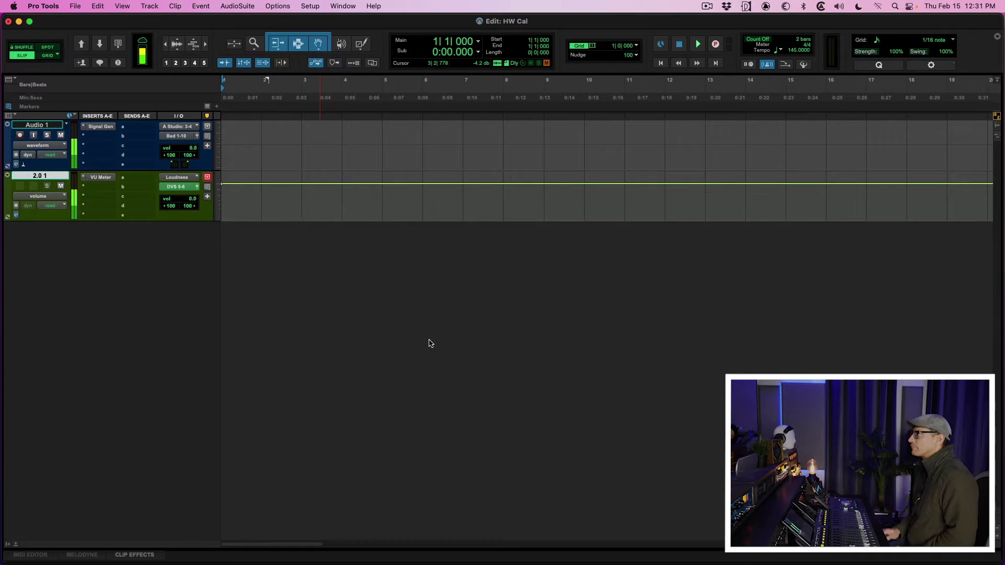
Review the Live Loudness and Live Headphones Re-Render options in the Dolby Atmos I/O Setup, leaving without changes
{"action": "left_click", "coordinate": [309, 5]}
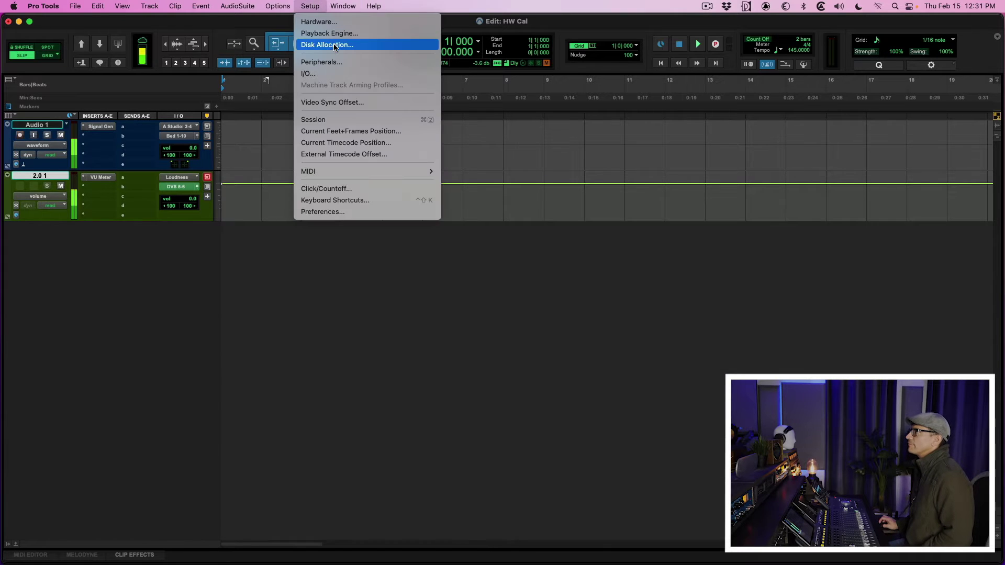
{"action": "left_click", "coordinate": [350, 73]}
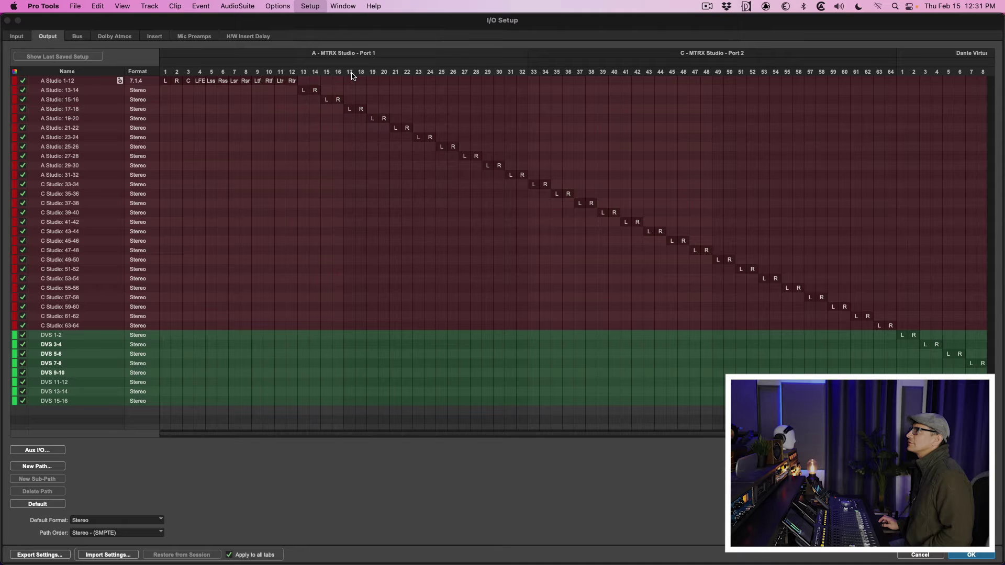
{"action": "left_click", "coordinate": [115, 36]}
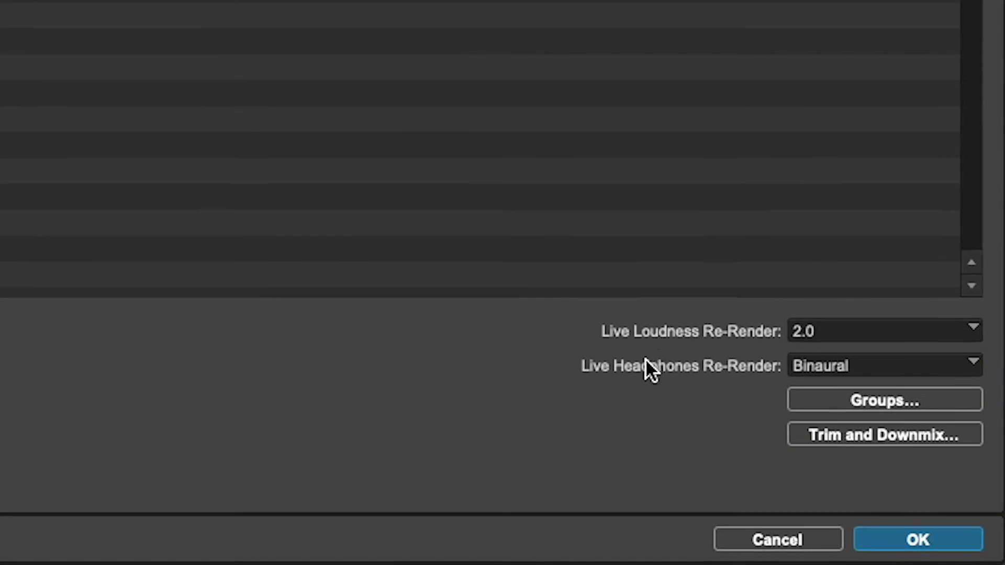
{"action": "left_click", "coordinate": [840, 336]}
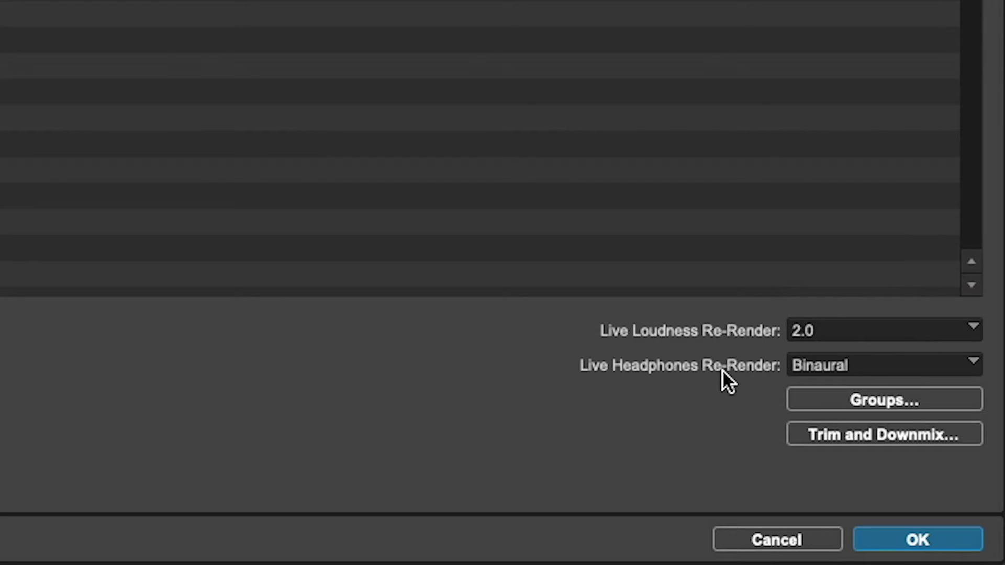
{"action": "left_click", "coordinate": [855, 365]}
{"action": "left_click", "coordinate": [783, 530]}
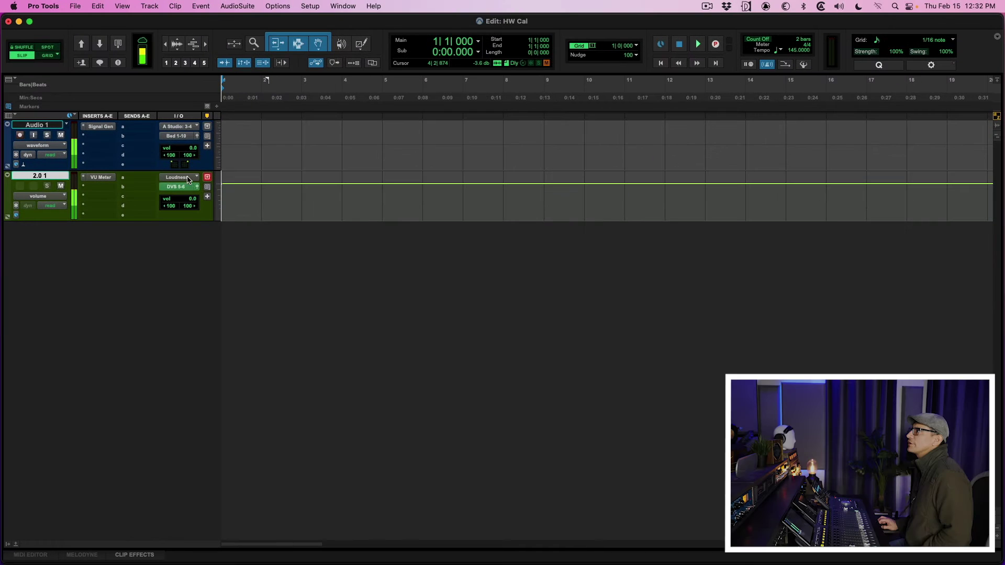
Examine the 2.0 track's available input sources, the Dolby Atmos Renderer meters and the track's VU Meter
{"action": "left_click", "coordinate": [187, 178]}
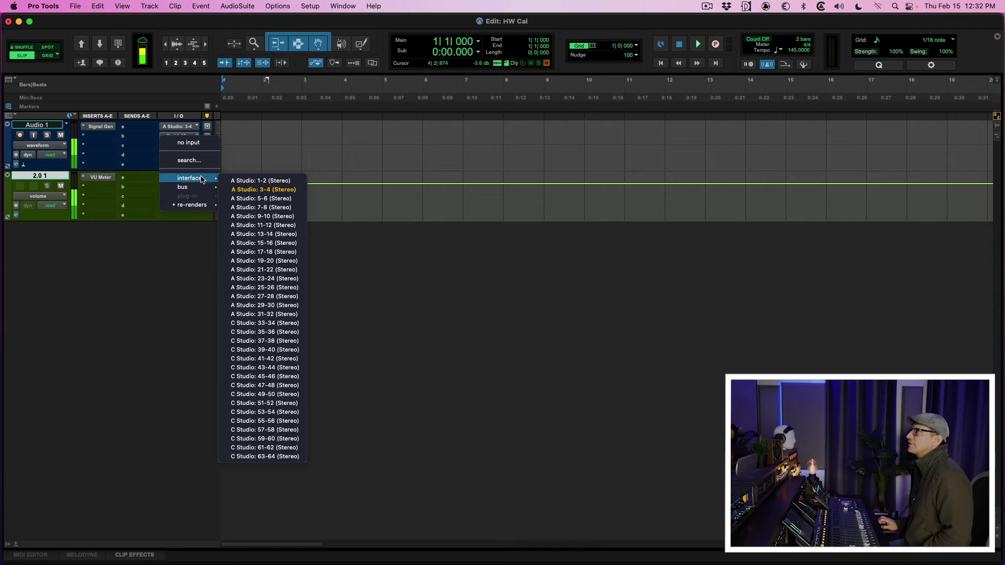
{"action": "mouse_move", "coordinate": [192, 205]}
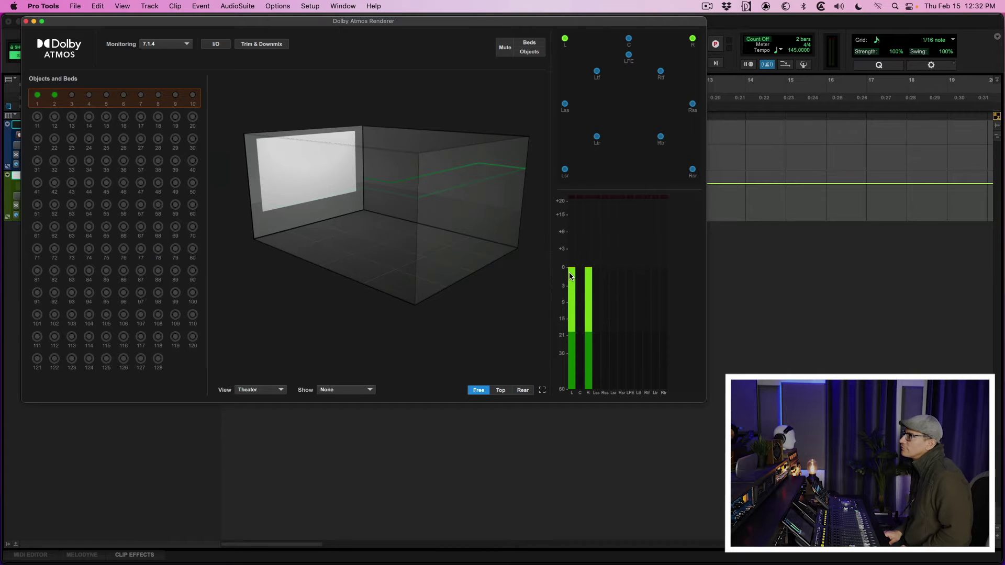
{"action": "key", "text": "super+w"}
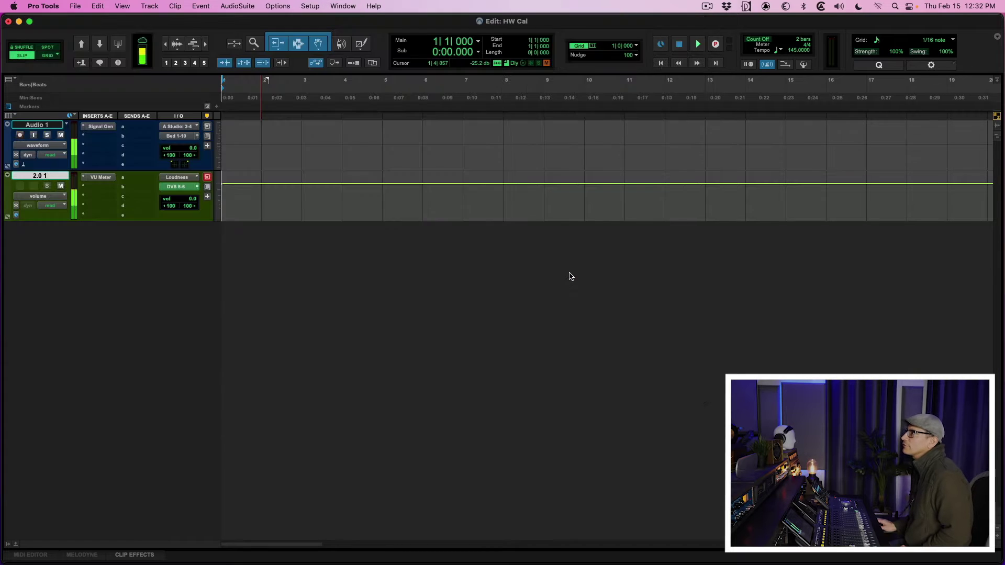
{"action": "left_click", "coordinate": [101, 180]}
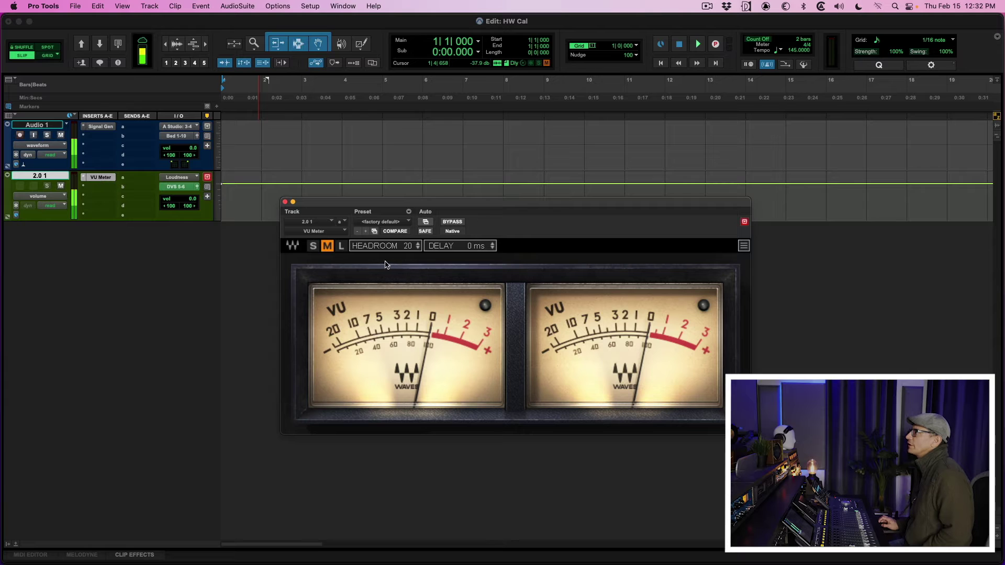
{"action": "left_click", "coordinate": [285, 202]}
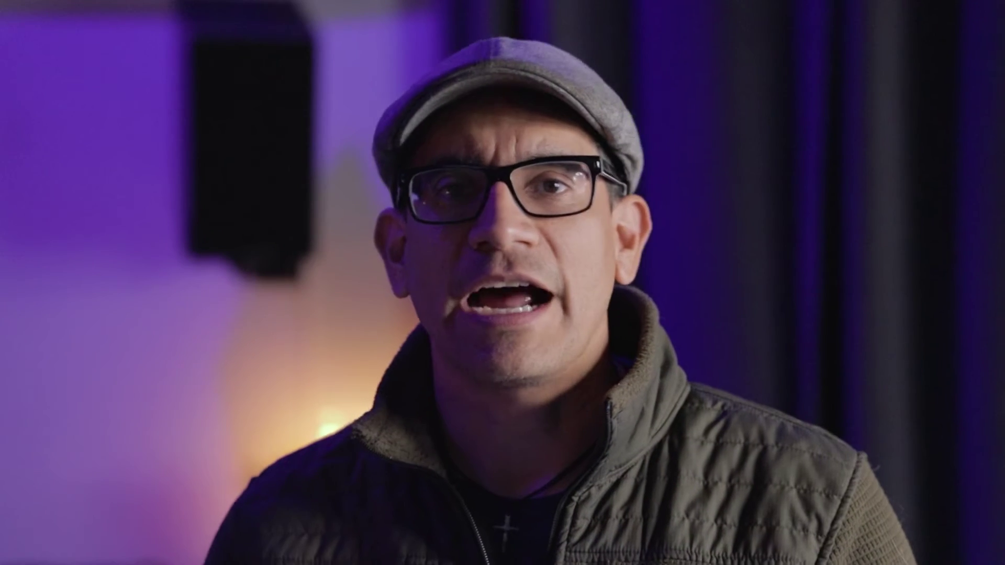
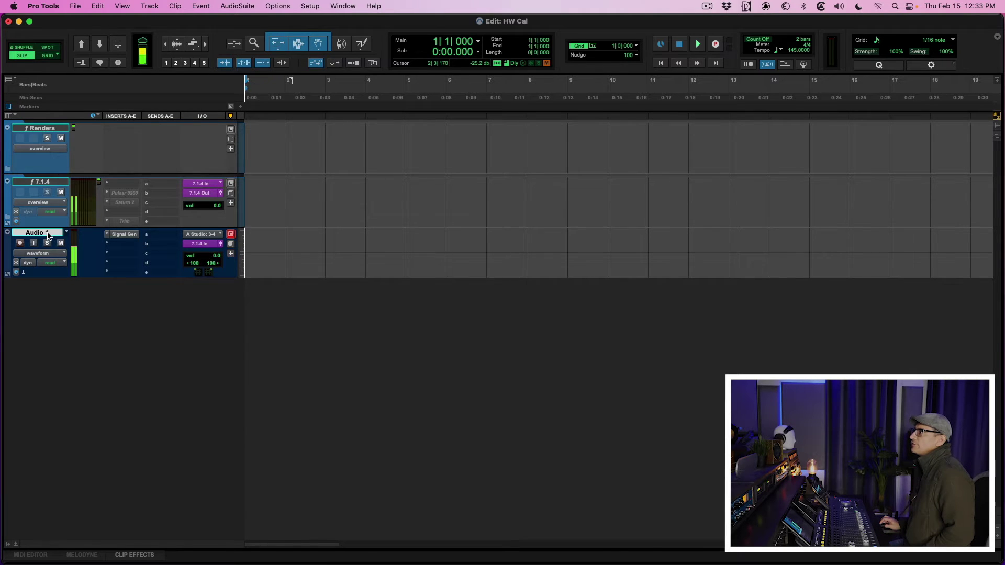
Expand the 7.1.4 and Renders folder tracks and increase the track heights to show their inserts and routing
{"action": "left_click", "coordinate": [8, 220]}
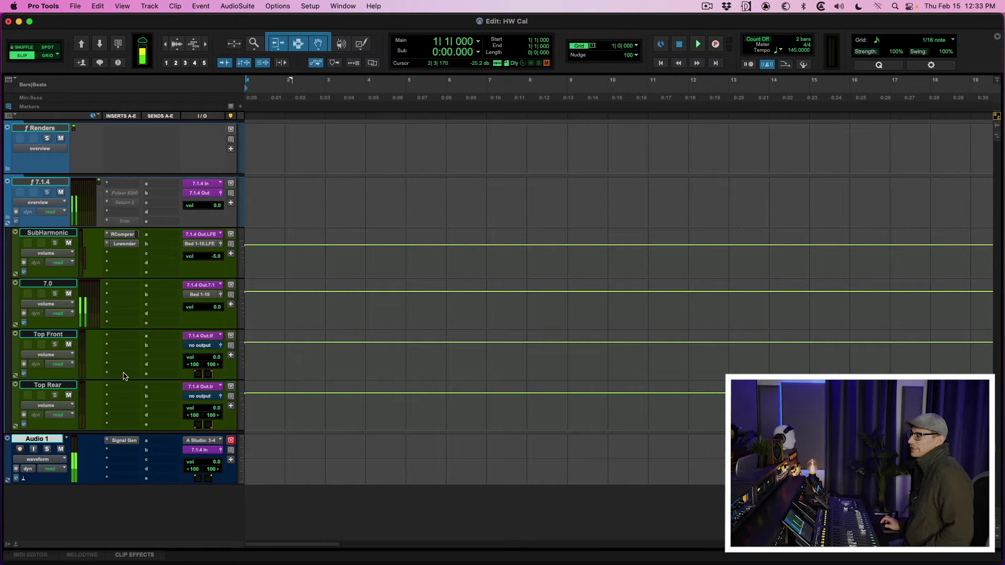
{"action": "left_click", "coordinate": [7, 170]}
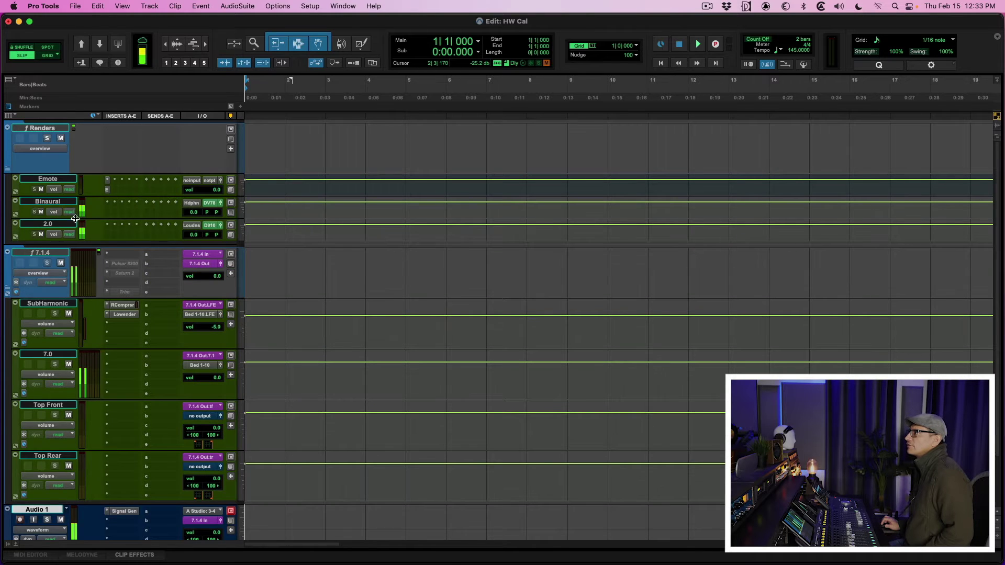
{"action": "key", "text": "ctrl+alt+Up"}
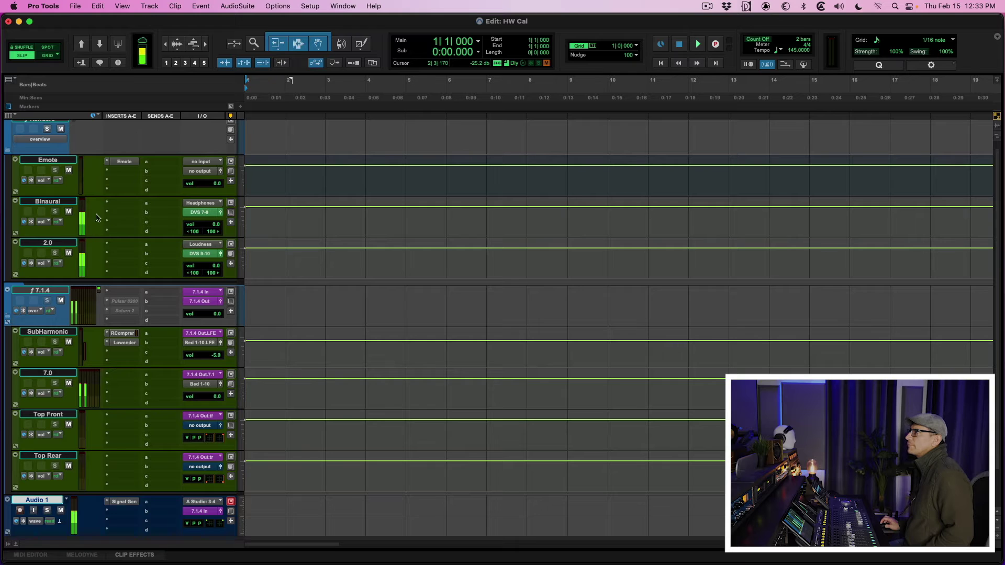
Check the Binaural track's re-render input, keeping Headphones (Binaural), and select the 2.0 track
{"action": "left_click", "coordinate": [57, 203]}
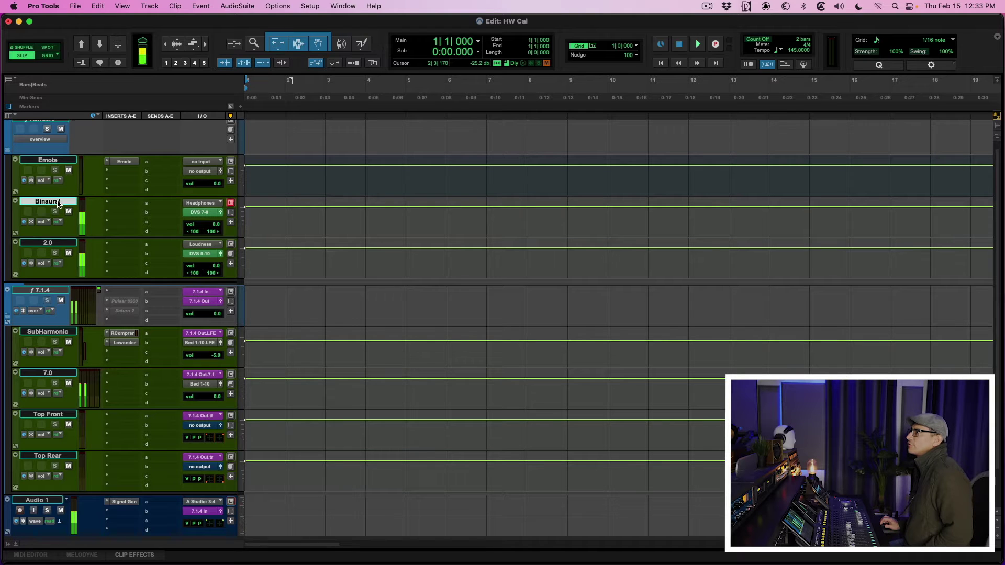
{"action": "left_click", "coordinate": [202, 202]}
{"action": "mouse_move", "coordinate": [216, 231]}
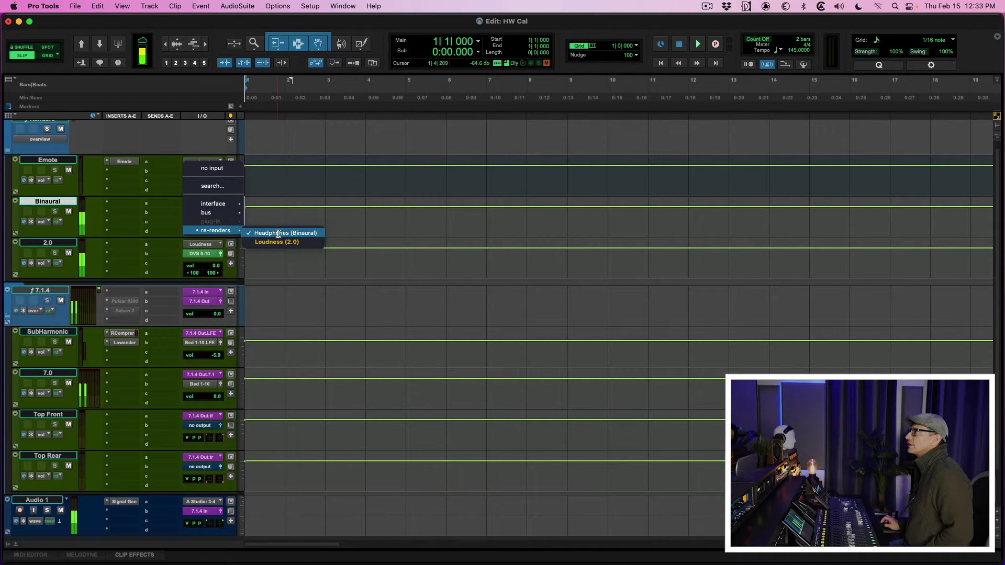
{"action": "left_click", "coordinate": [278, 234]}
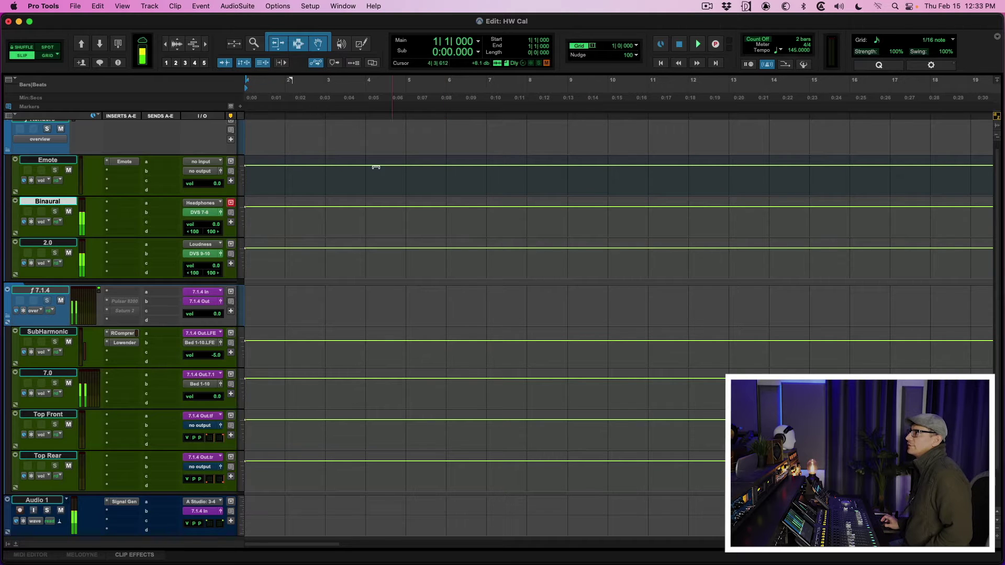
{"action": "left_click", "coordinate": [76, 243]}
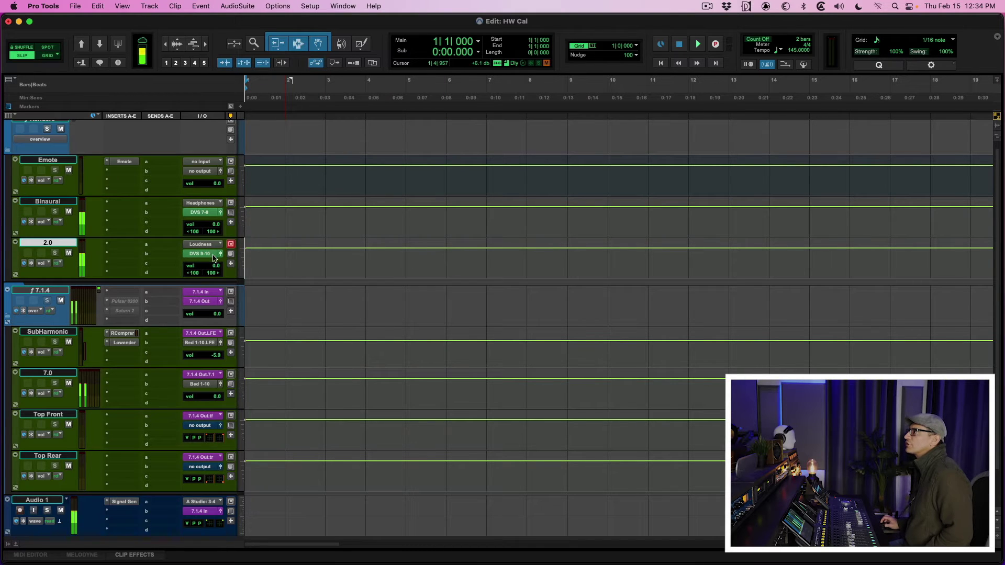